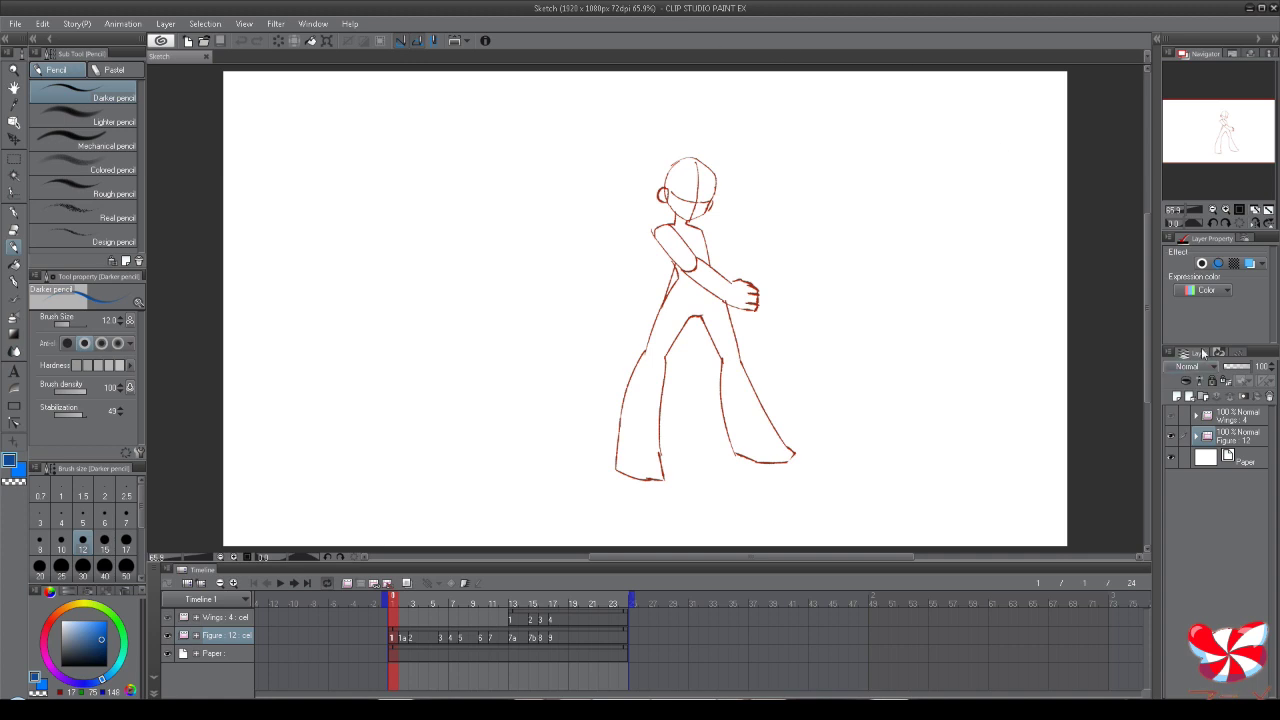
# Play the animation with the Wings layer hidden, then again with it visible.
pyautogui.click(1173, 419)
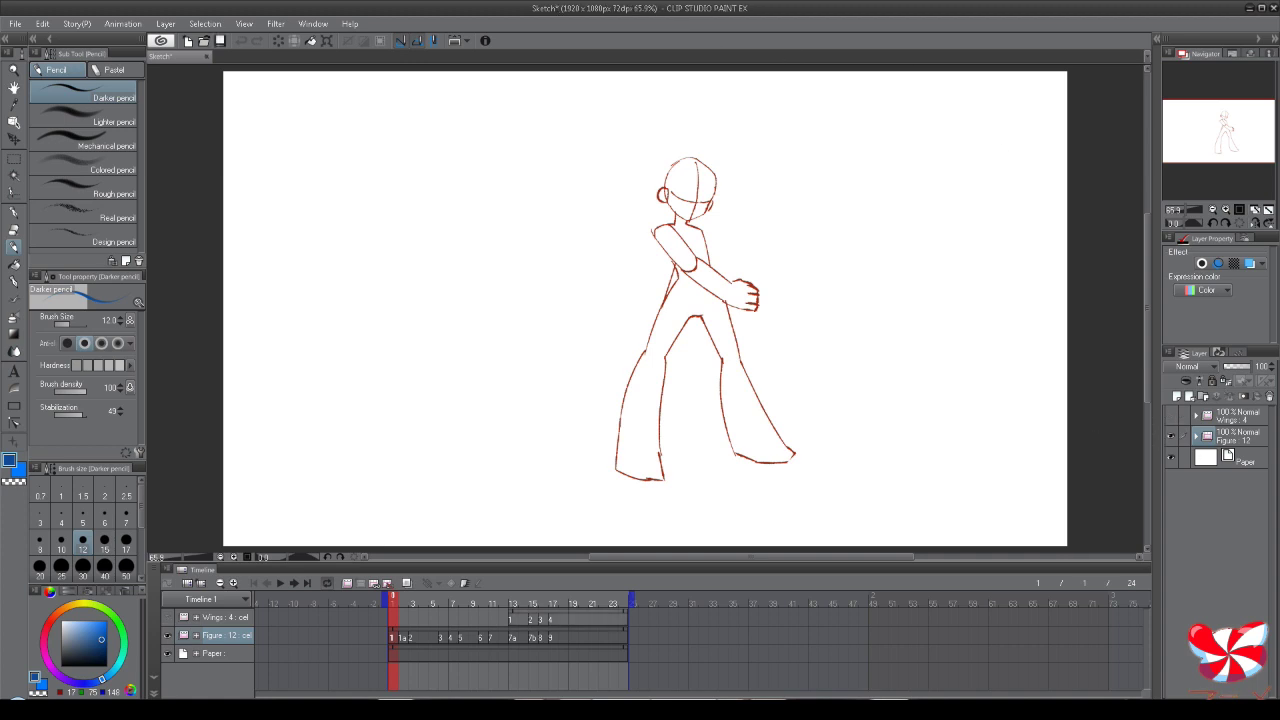
pyautogui.click(278, 583)
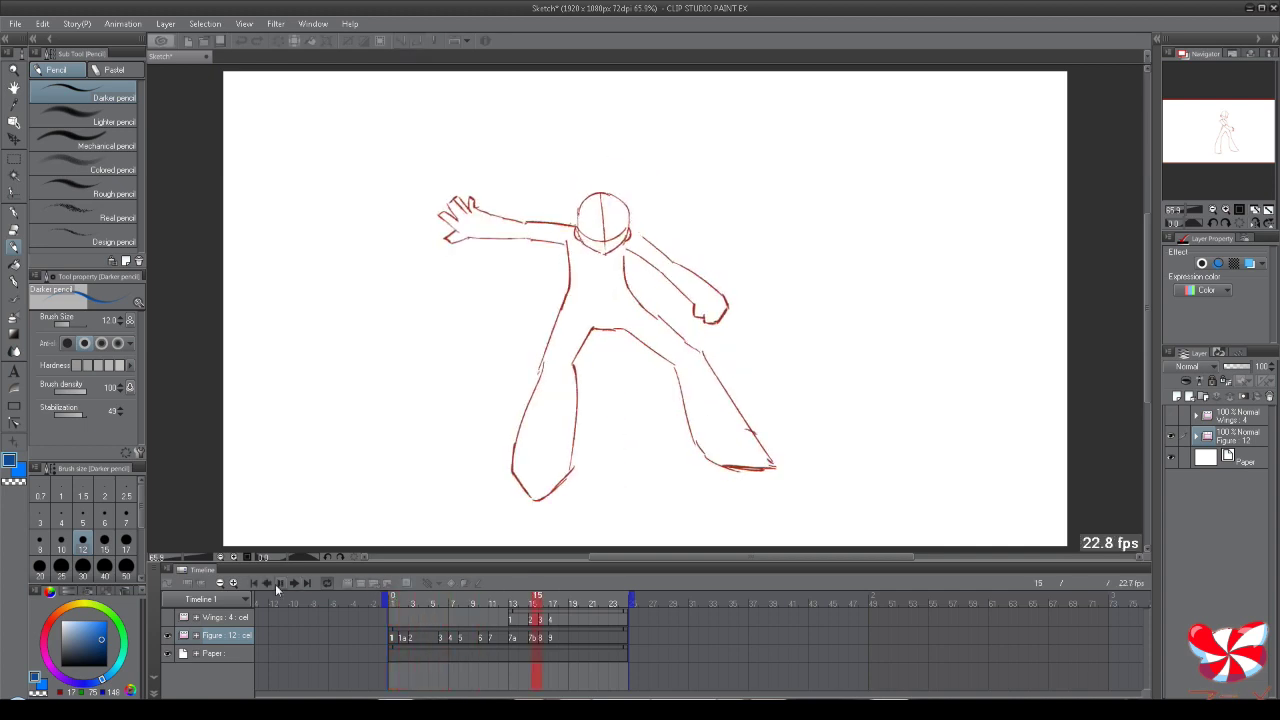
pyautogui.click(278, 583)
pyautogui.click(254, 583)
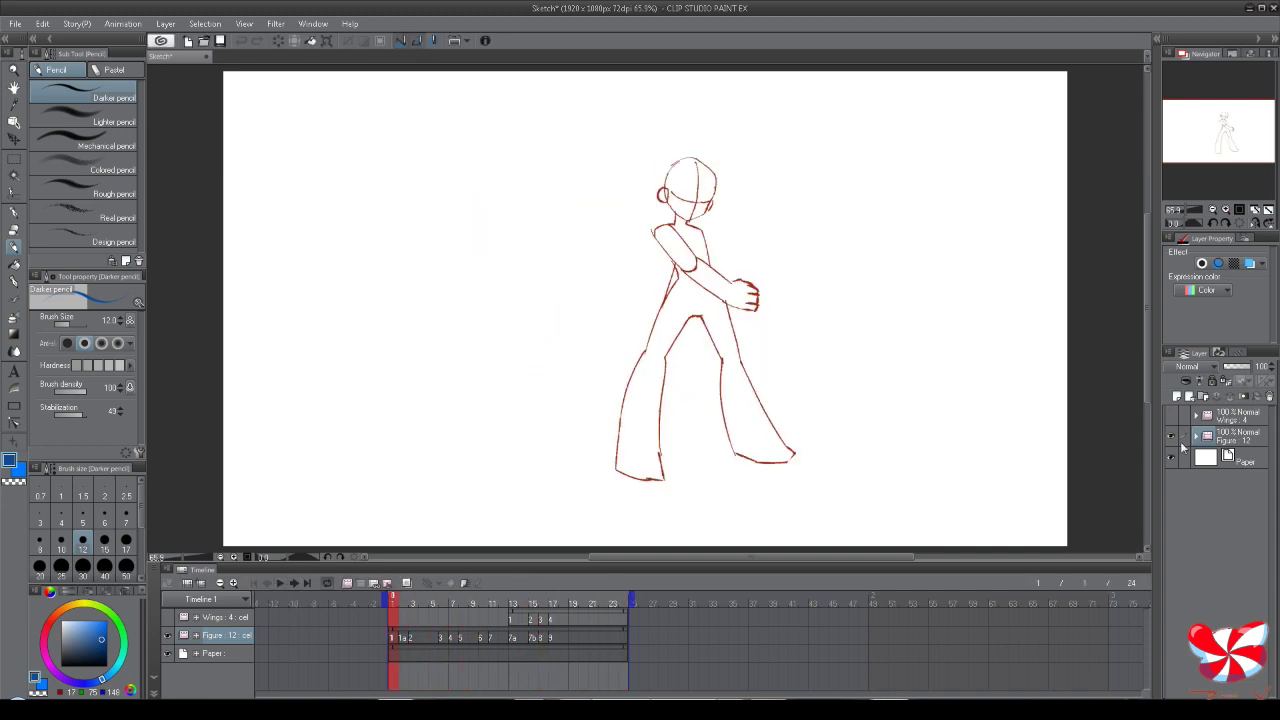
pyautogui.click(1171, 419)
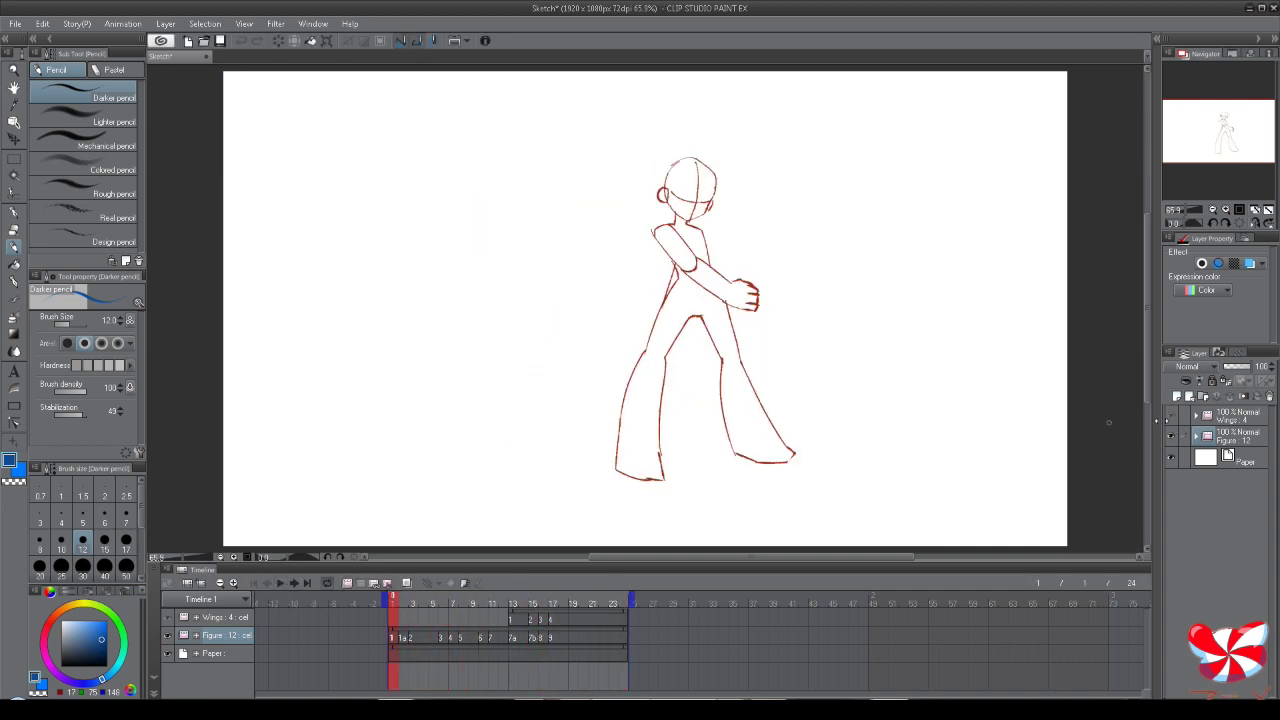
pyautogui.click(276, 585)
# Scrub to frame 15's winged pose and toggle the Wings layer to compare.
pyautogui.moveTo(412, 598); pyautogui.dragTo(623, 600)
pyautogui.click(396, 600)
pyautogui.click(533, 599)
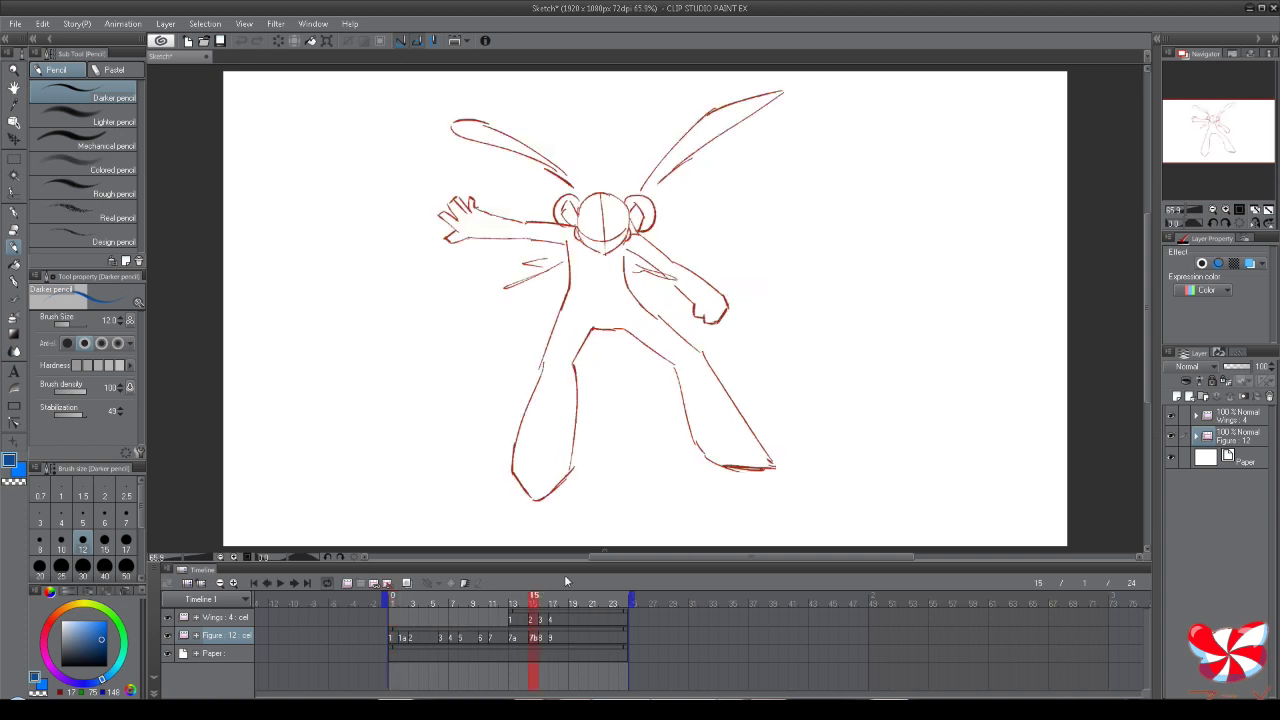
pyautogui.click(1172, 416)
pyautogui.click(1172, 418)
# Replay the full animation from frame 1 and stop back on frame 1.
pyautogui.moveTo(534, 599); pyautogui.dragTo(392, 607)
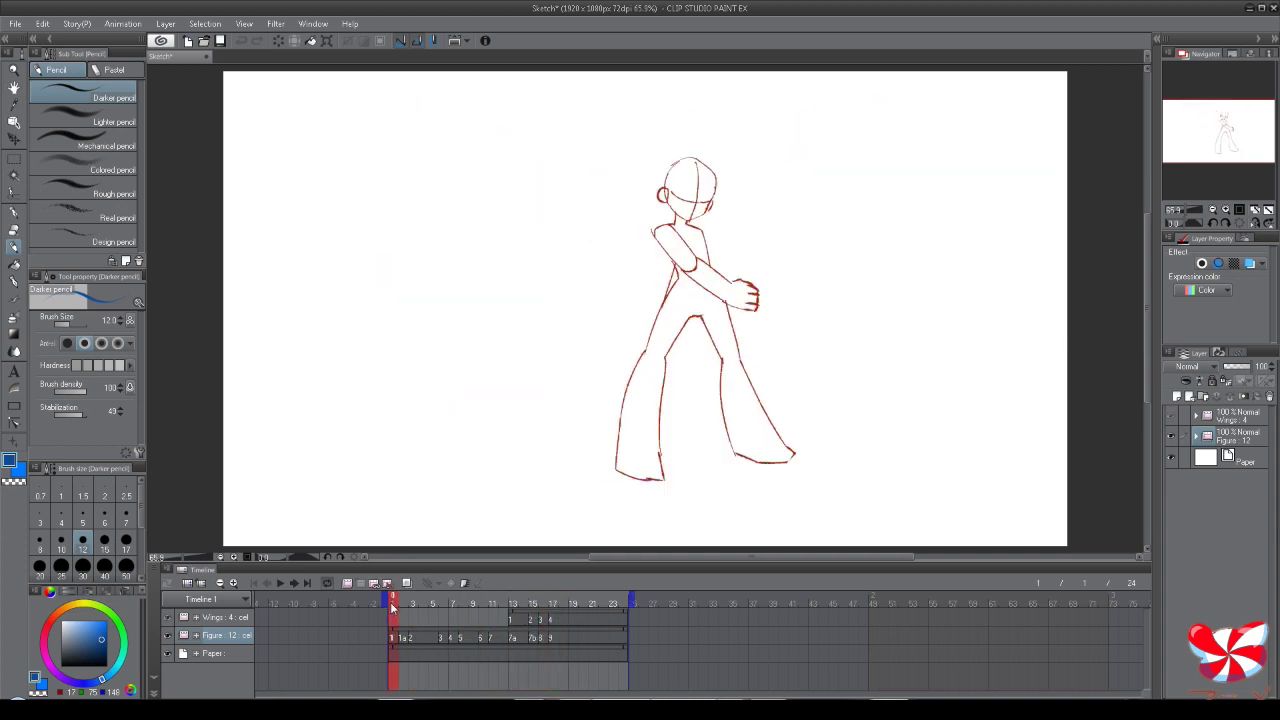
pyautogui.click(280, 583)
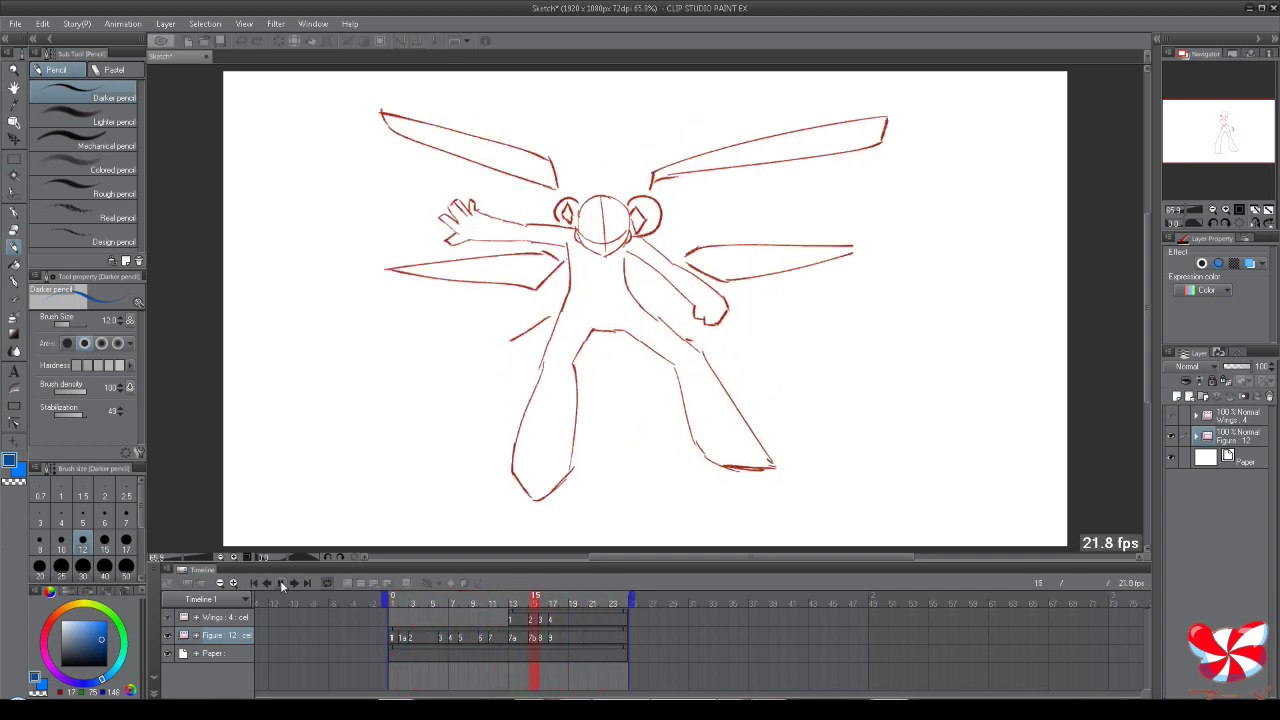
pyautogui.click(280, 580)
pyautogui.click(254, 584)
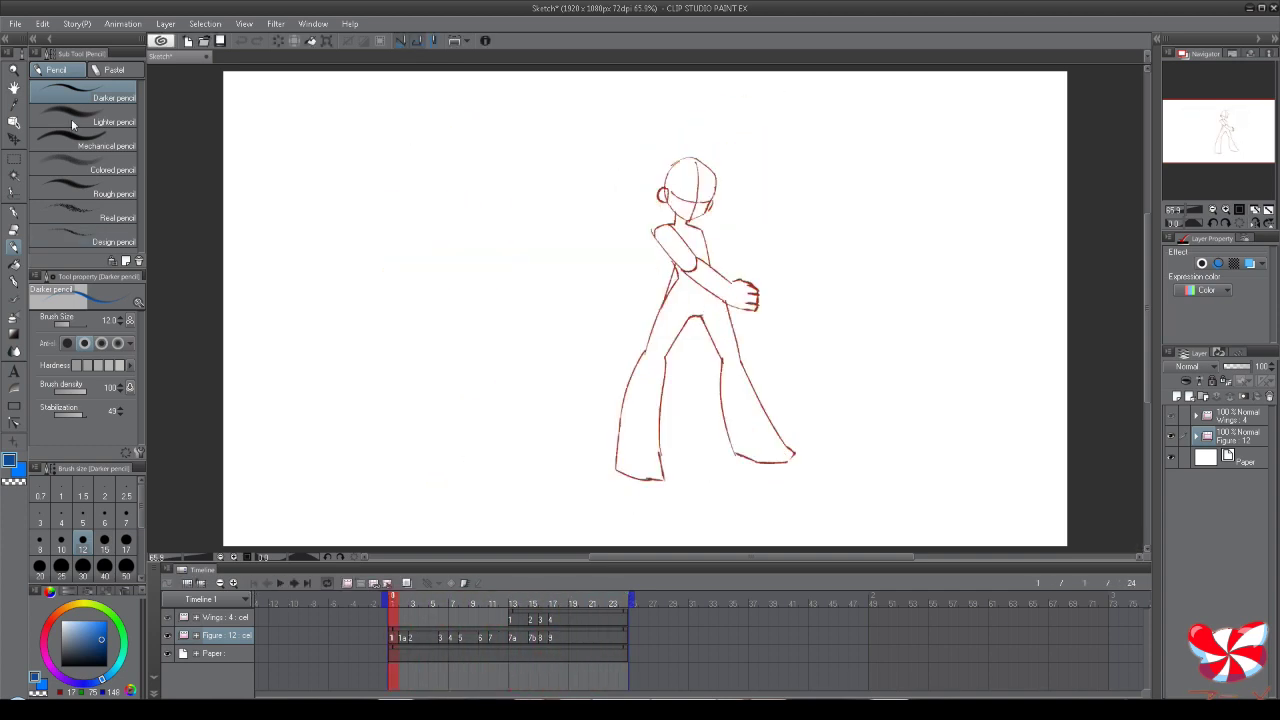
# Export as an OpenToonz Scene File, renaming the export folder to 'Guy'.
pyautogui.click(16, 25)
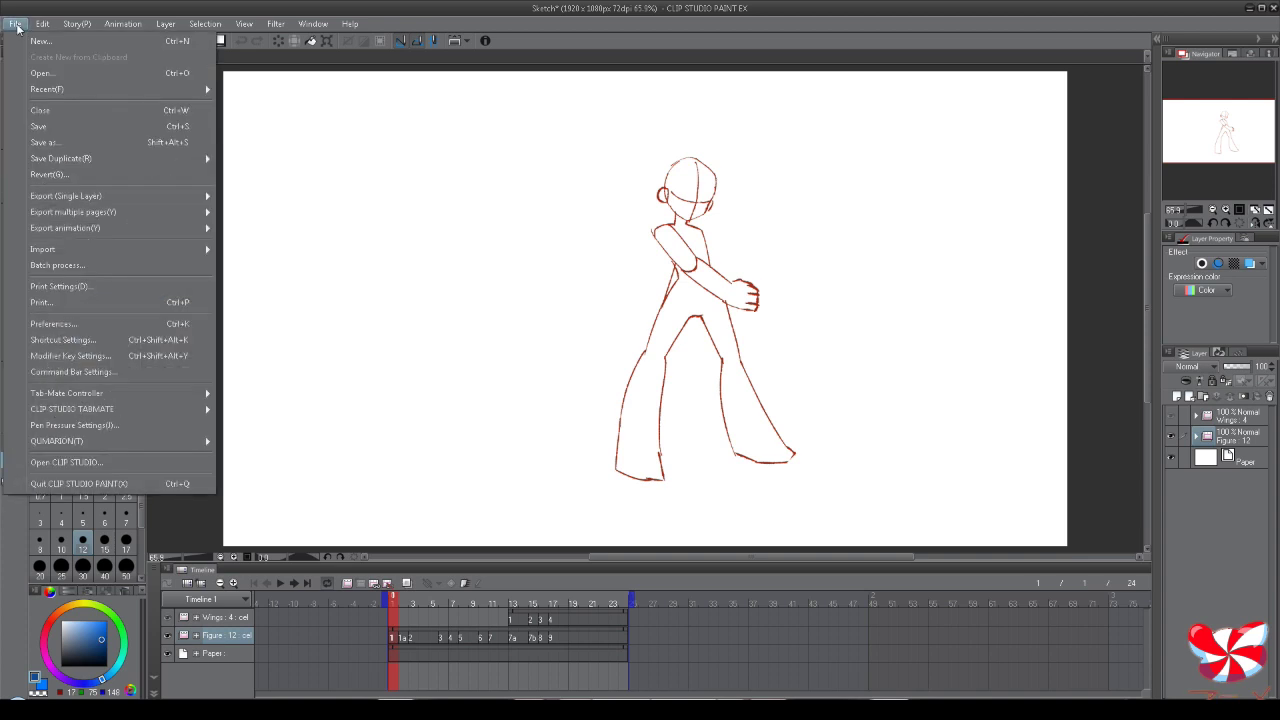
pyautogui.moveTo(33, 230)
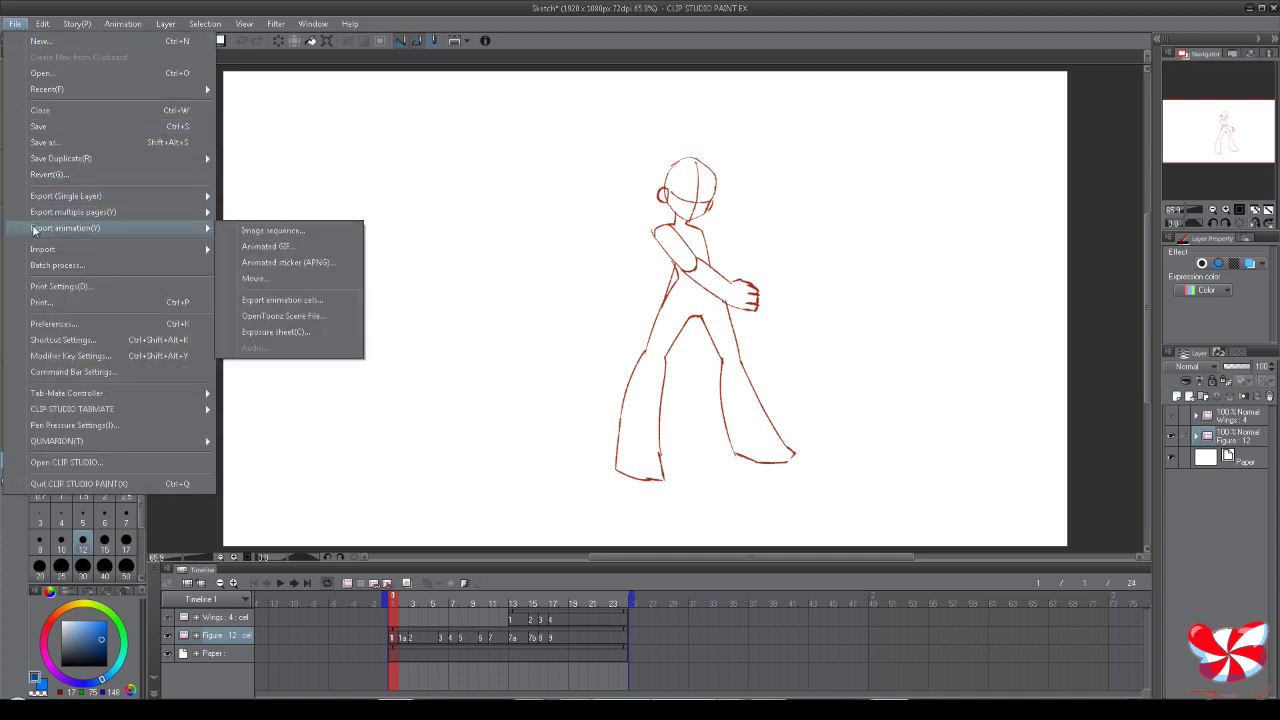
pyautogui.click(339, 318)
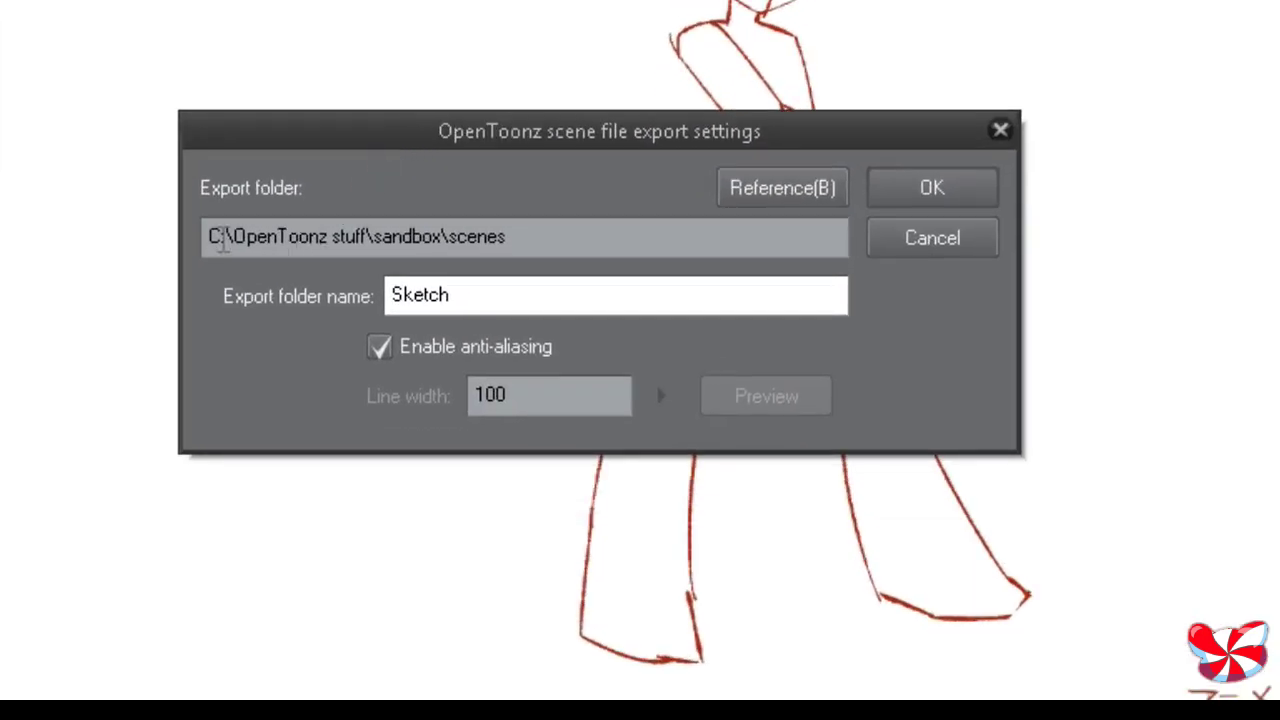
pyautogui.moveTo(575, 233); pyautogui.dragTo(185, 240)
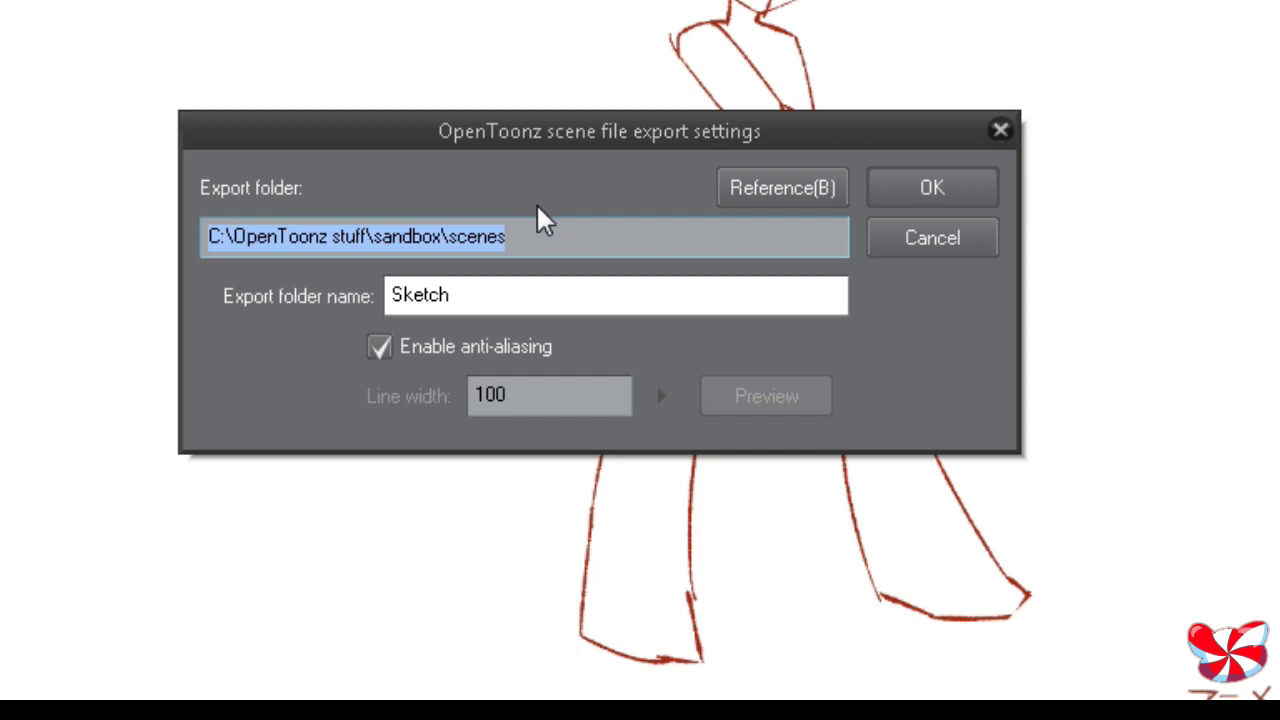
pyautogui.click(538, 250)
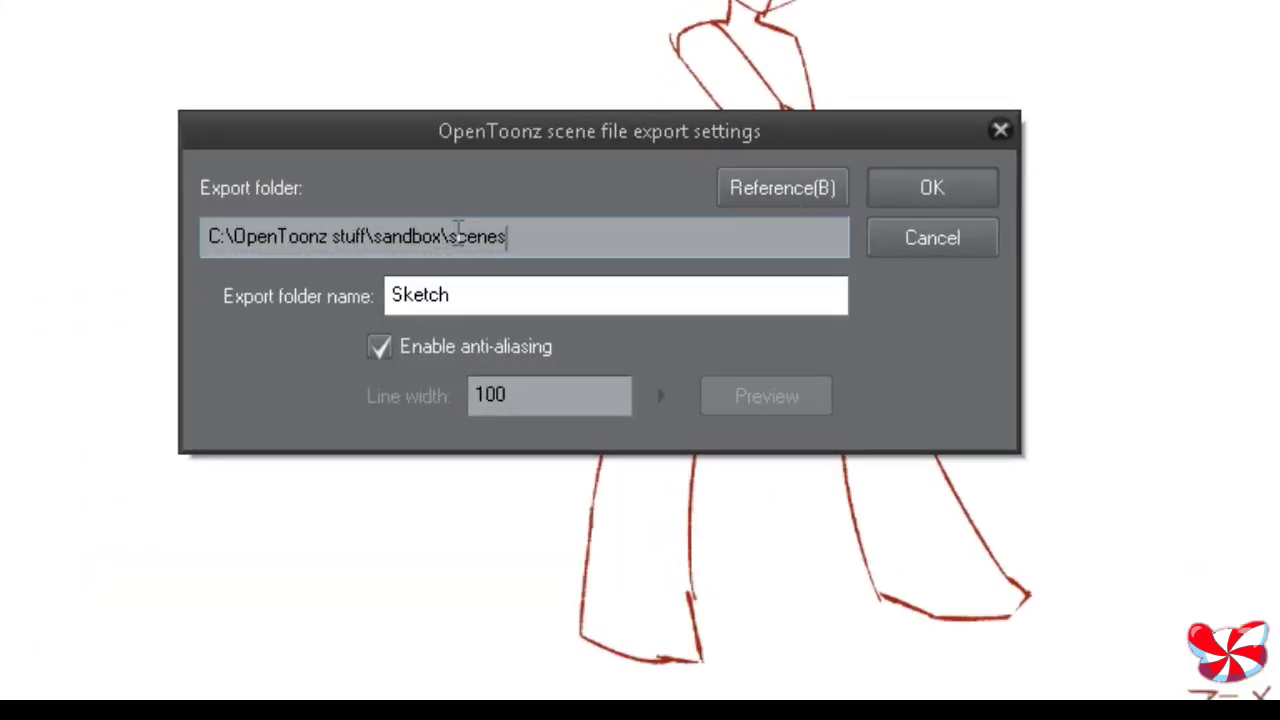
pyautogui.moveTo(464, 294); pyautogui.dragTo(319, 278)
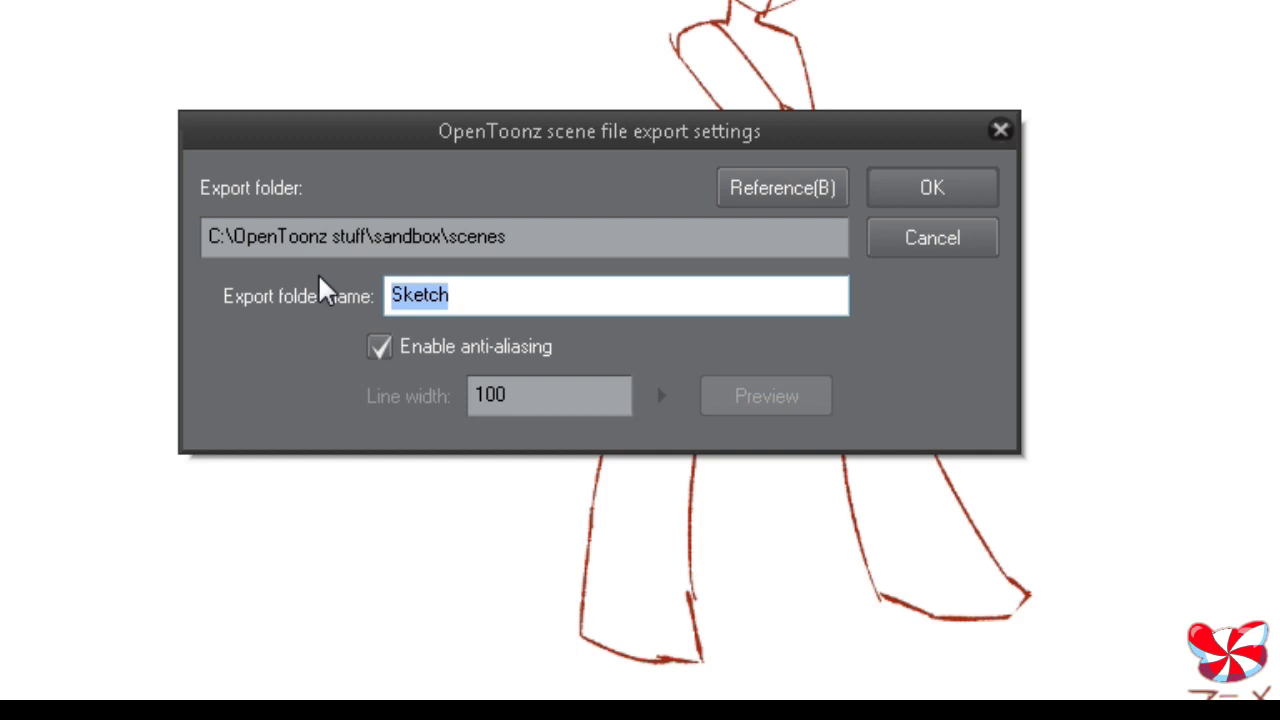
pyautogui.write('Guy')
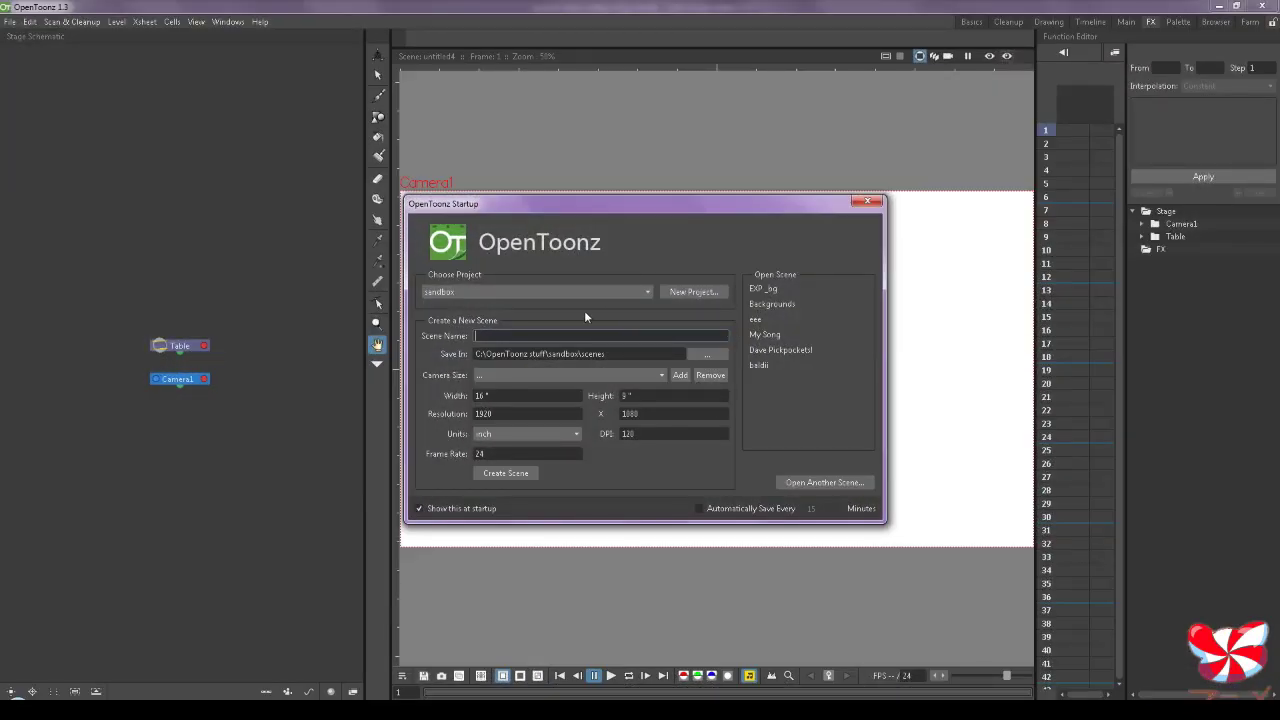
# Open Guy.tnz from the Guy folder in OpenToonz.
pyautogui.click(796, 482)
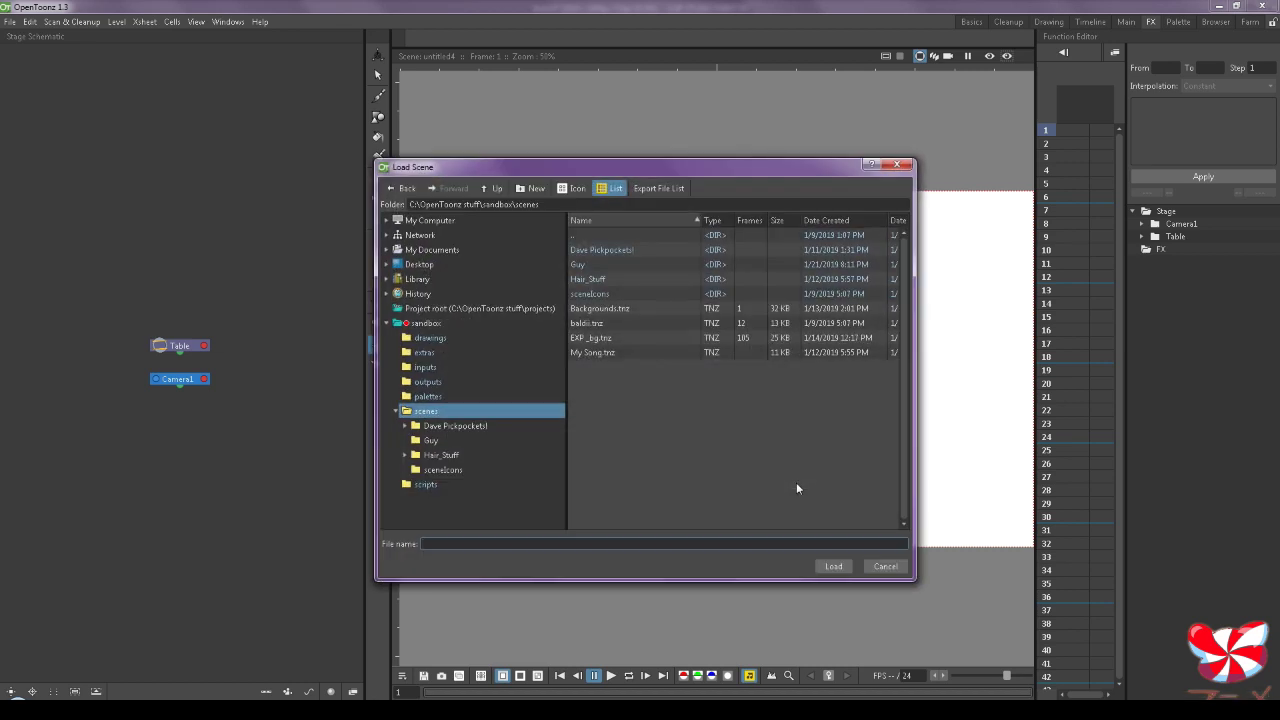
pyautogui.doubleClick(576, 264)
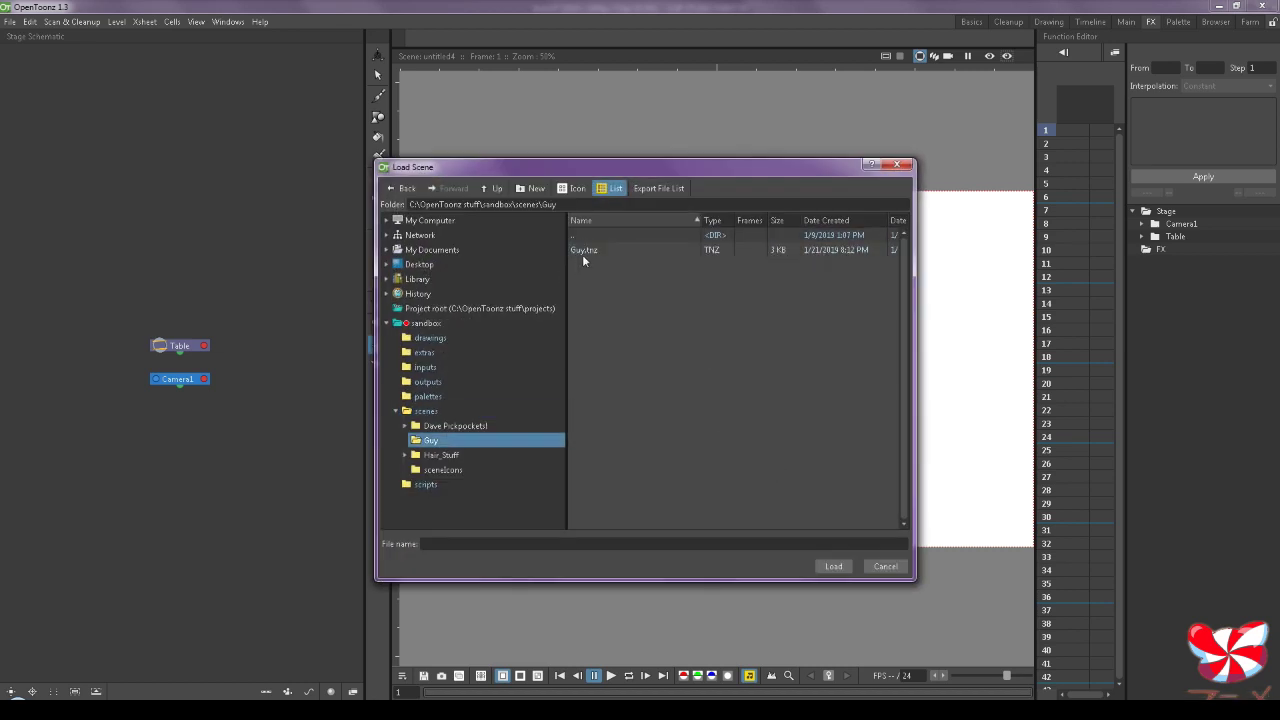
pyautogui.click(584, 251)
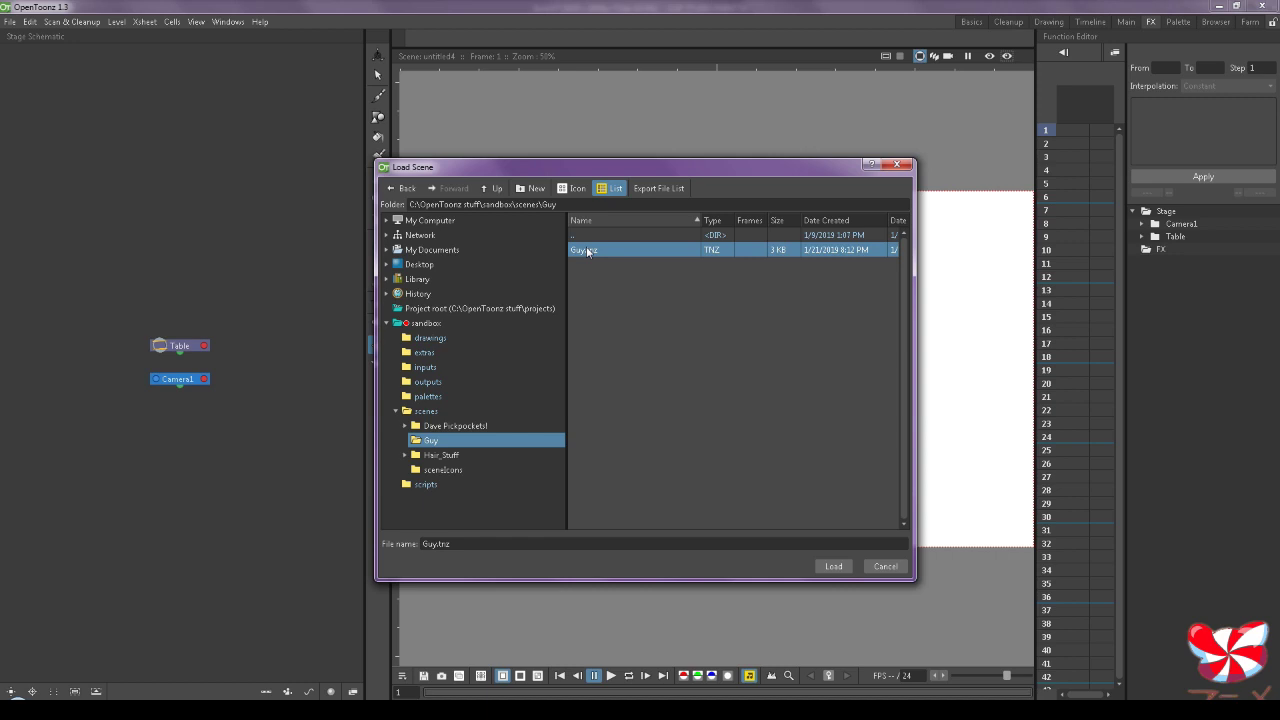
pyautogui.click(834, 567)
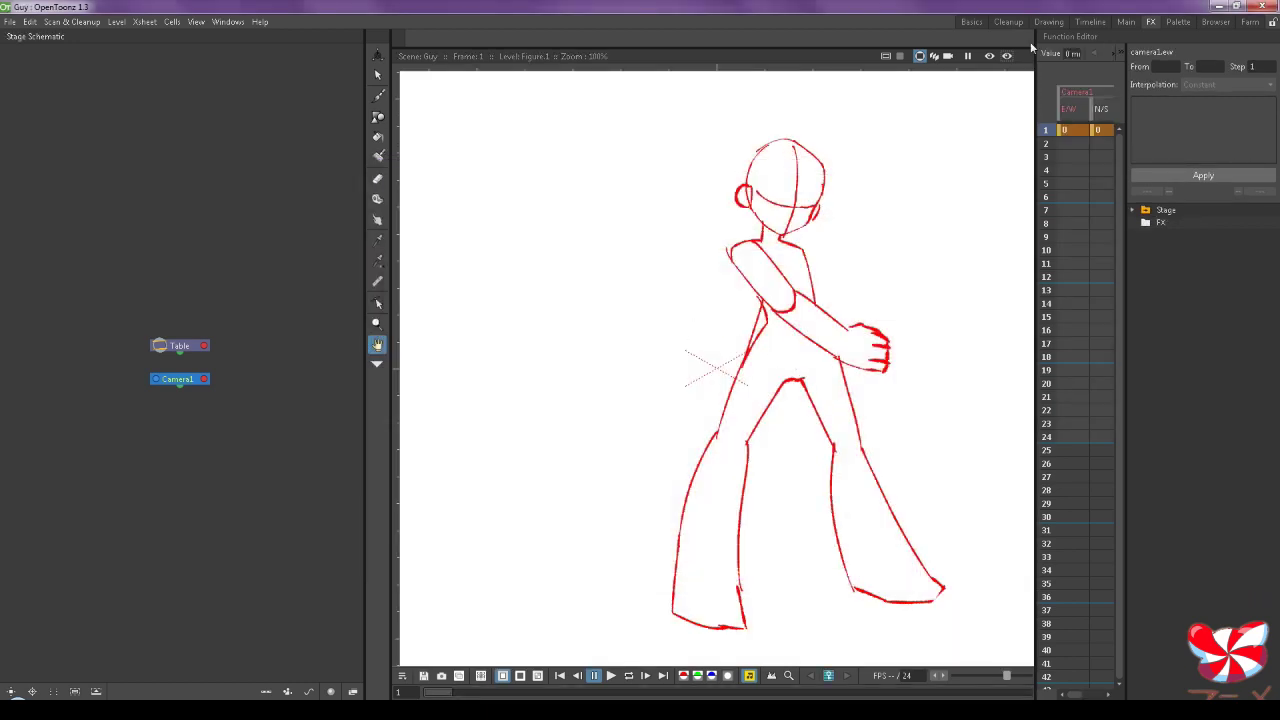
# Move from the Timeline room to the Main room and play the scene.
pyautogui.click(1124, 22)
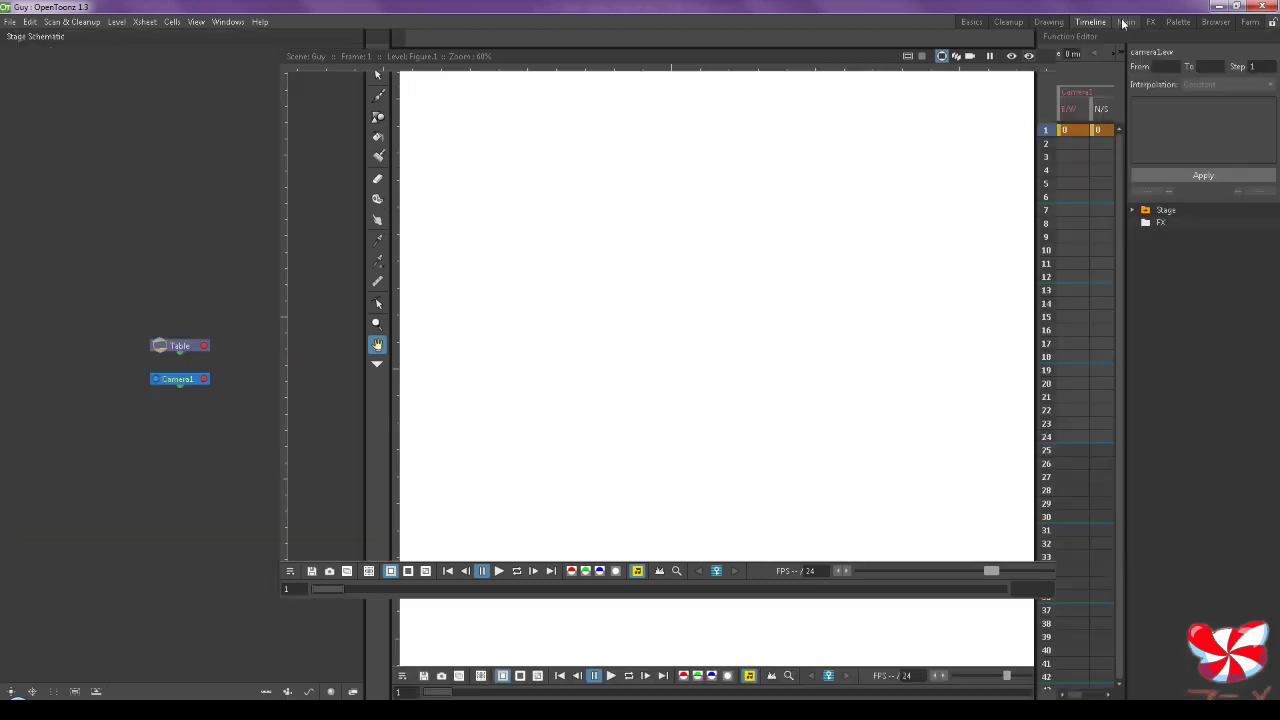
pyautogui.click(1124, 22)
pyautogui.click(238, 493)
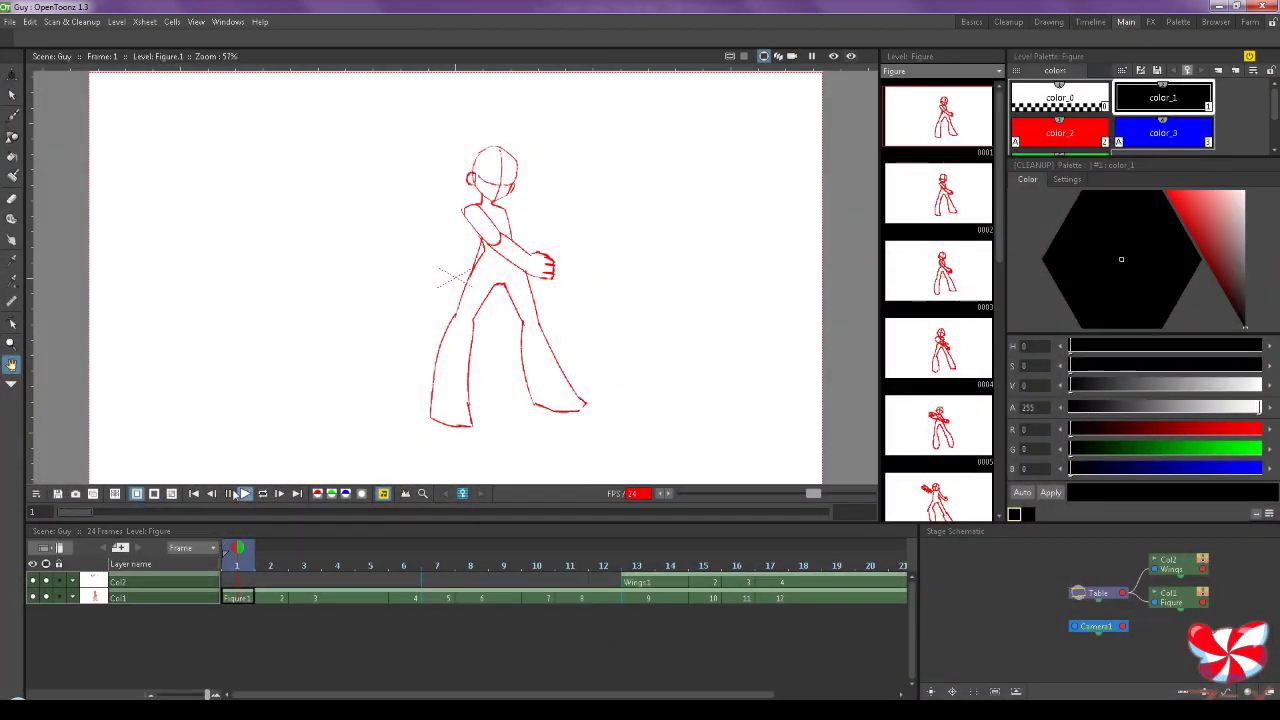
pyautogui.scroll(-2, 354, 358)
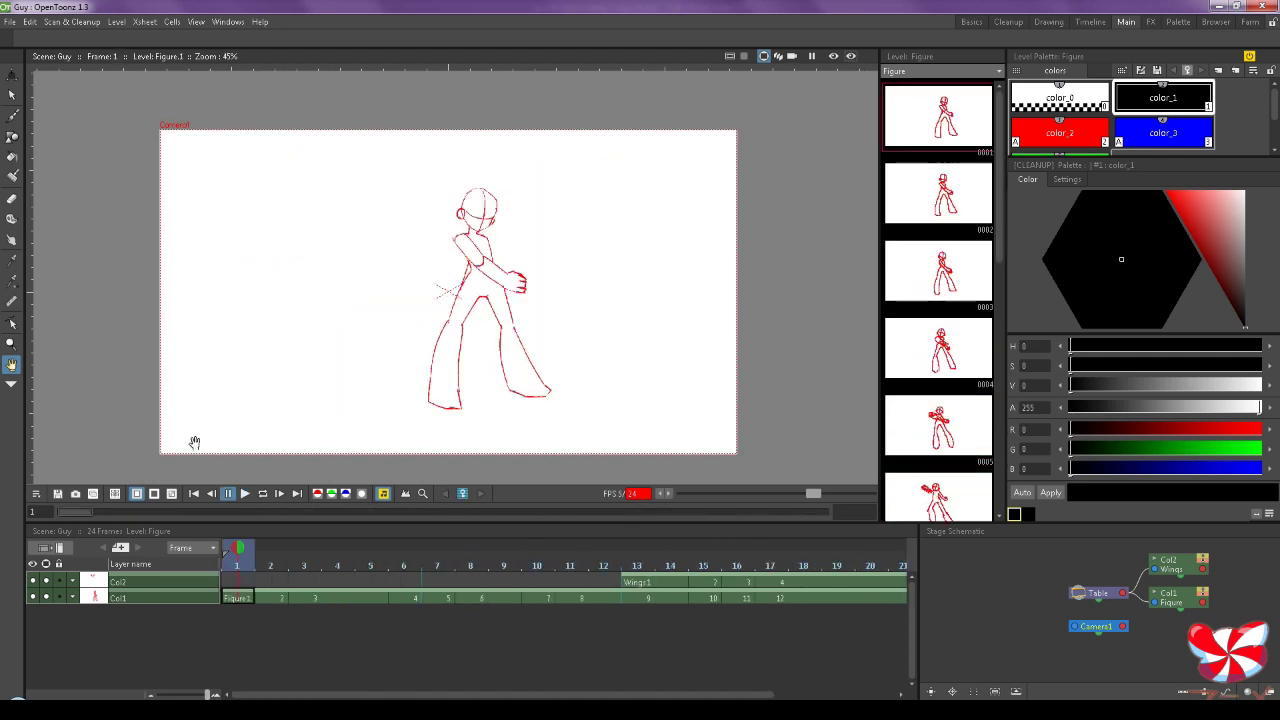
pyautogui.click(244, 493)
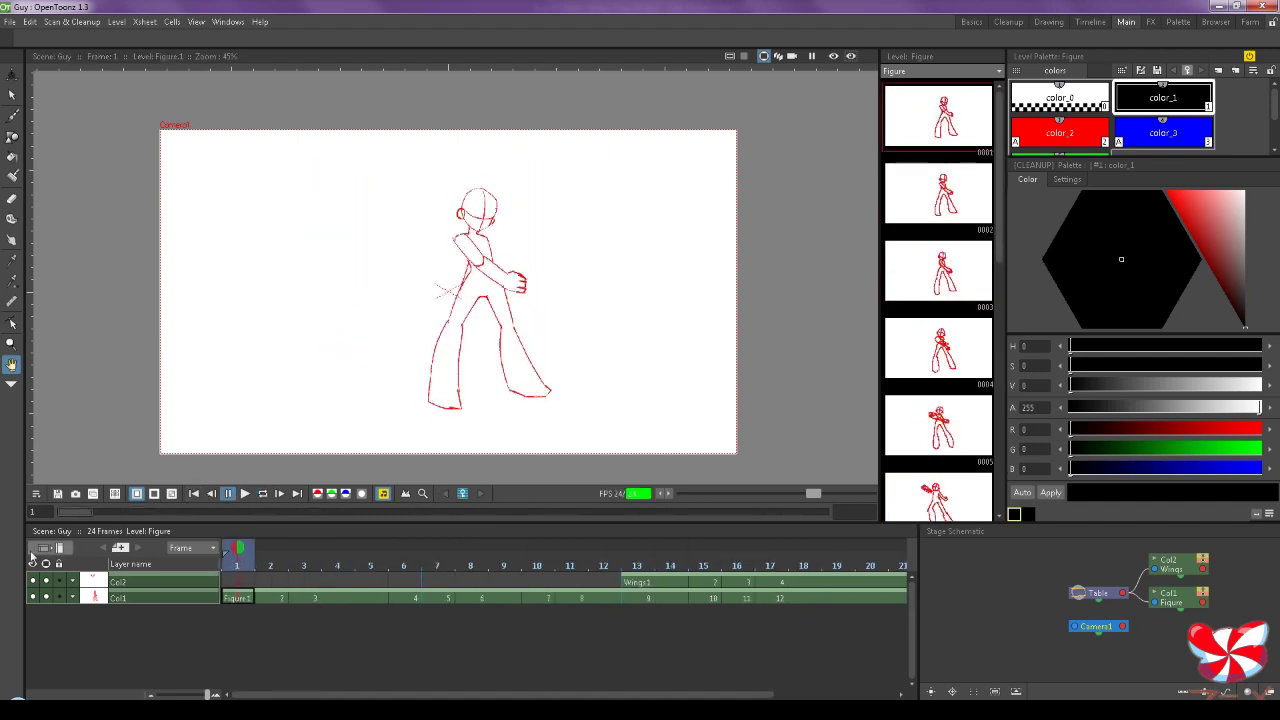
pyautogui.click(34, 584)
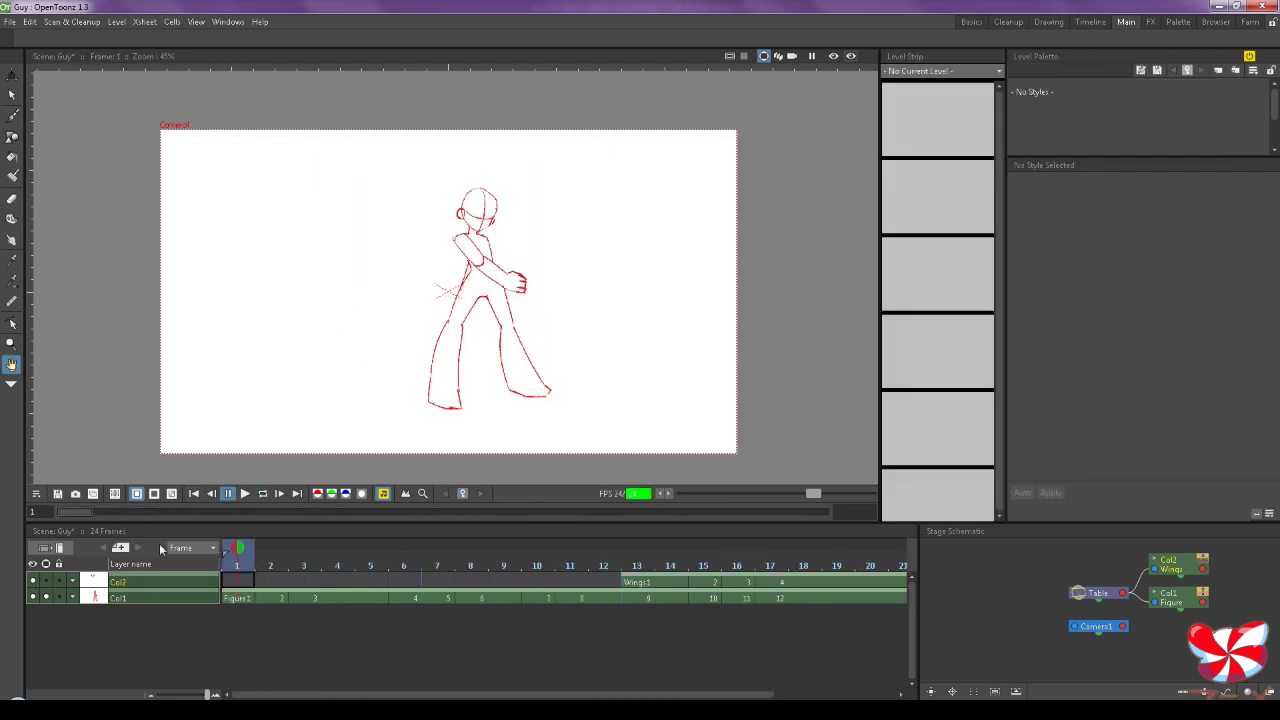
pyautogui.click(243, 494)
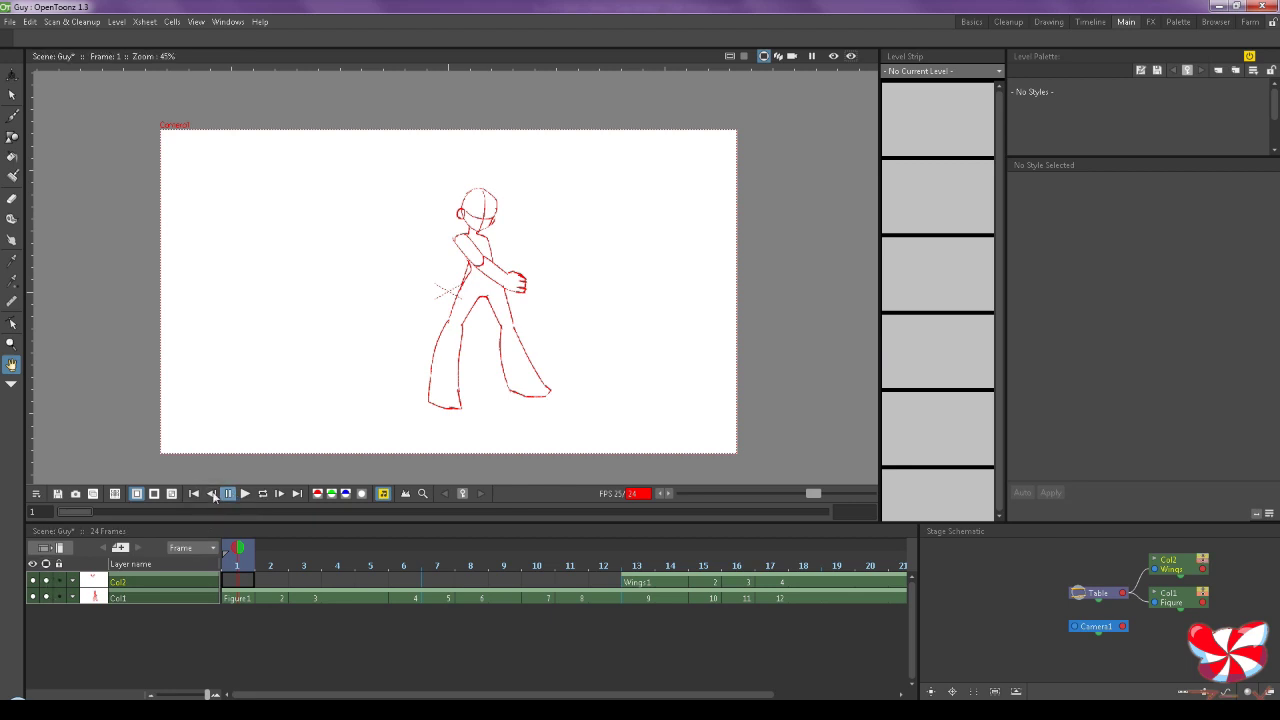
pyautogui.click(244, 494)
pyautogui.click(262, 494)
pyautogui.click(244, 494)
pyautogui.scroll(5, 523, 280)
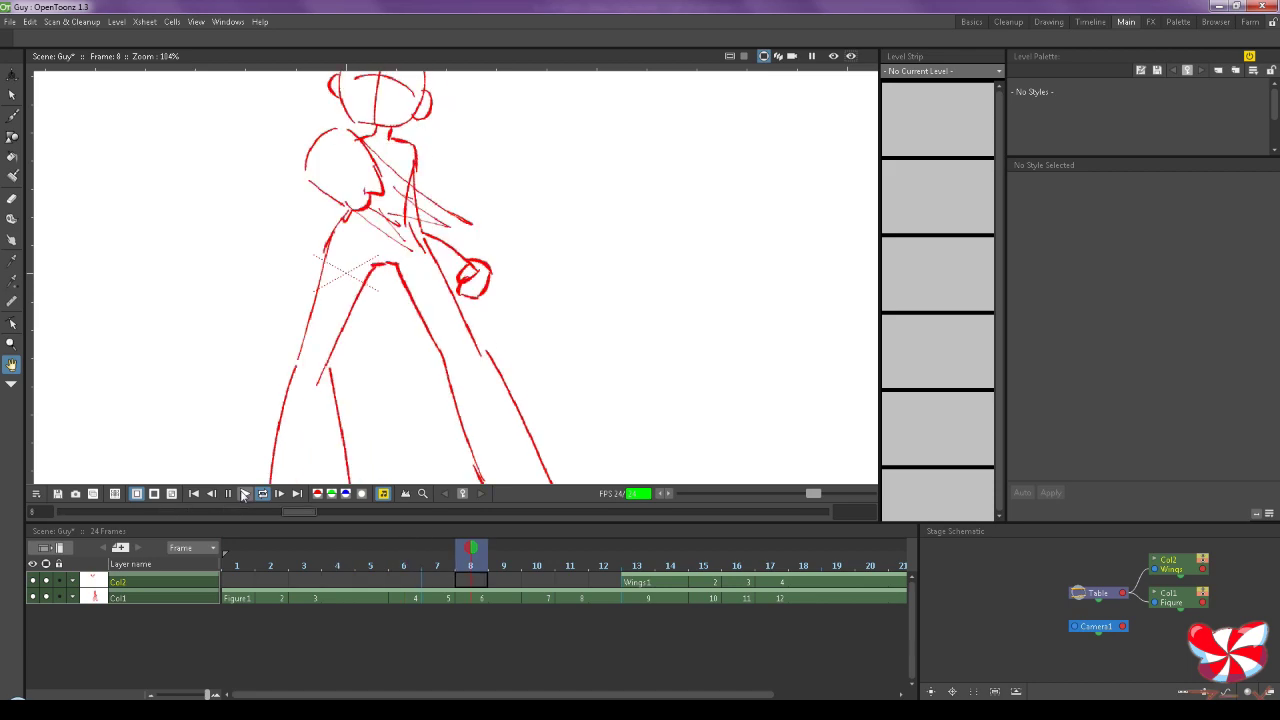
pyautogui.scroll(-3, 424, 315)
pyautogui.moveTo(424, 315); pyautogui.dragTo(381, 337)
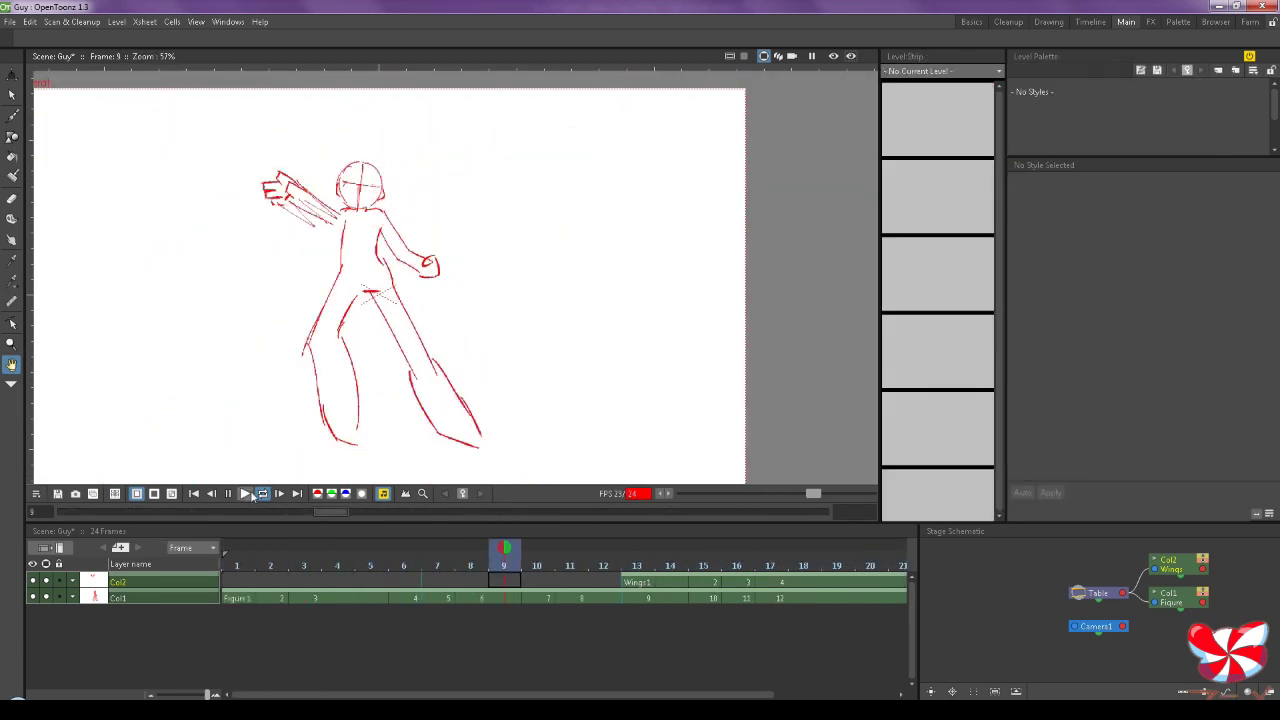
pyautogui.scroll(2, 113, 249)
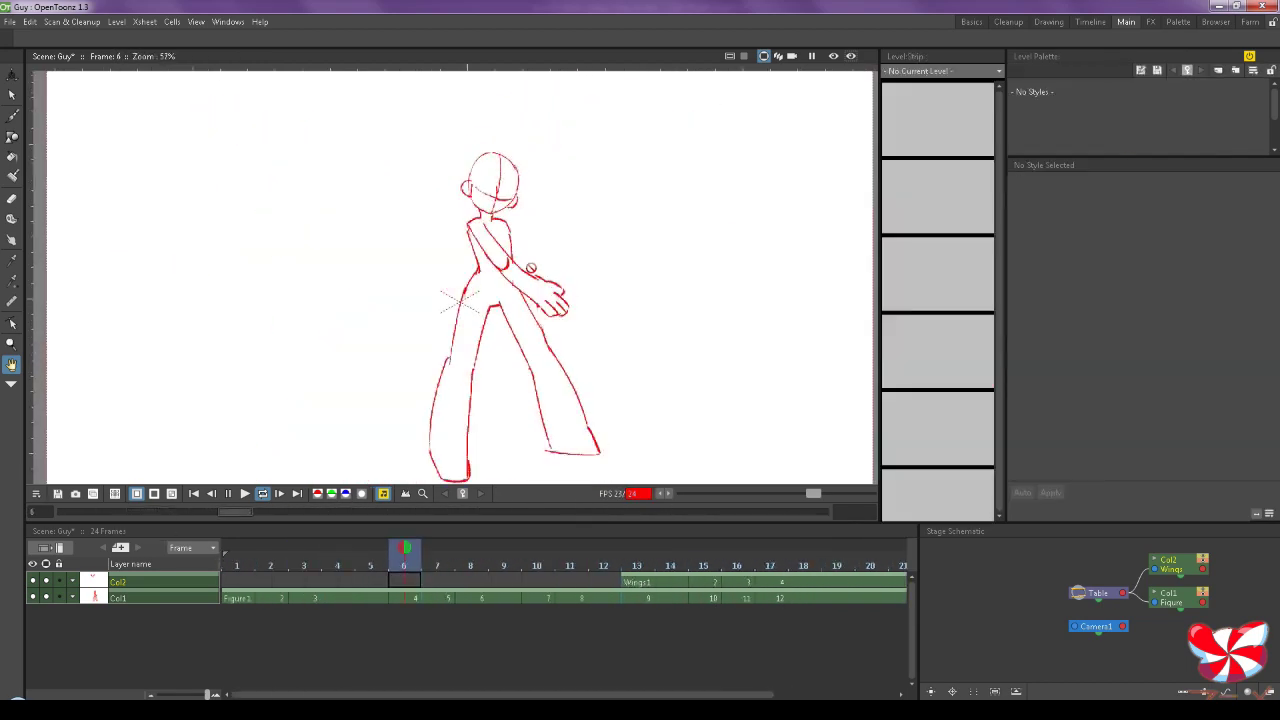
pyautogui.scroll(-2, 517, 383)
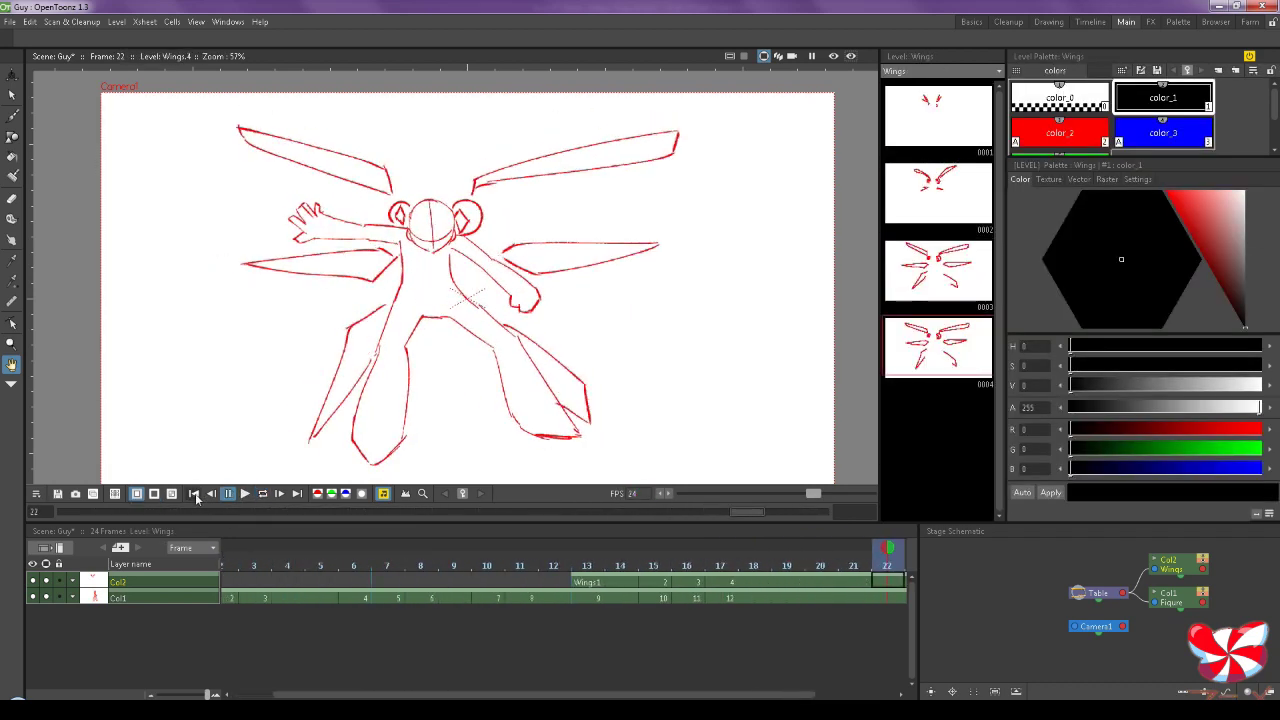
pyautogui.click(193, 493)
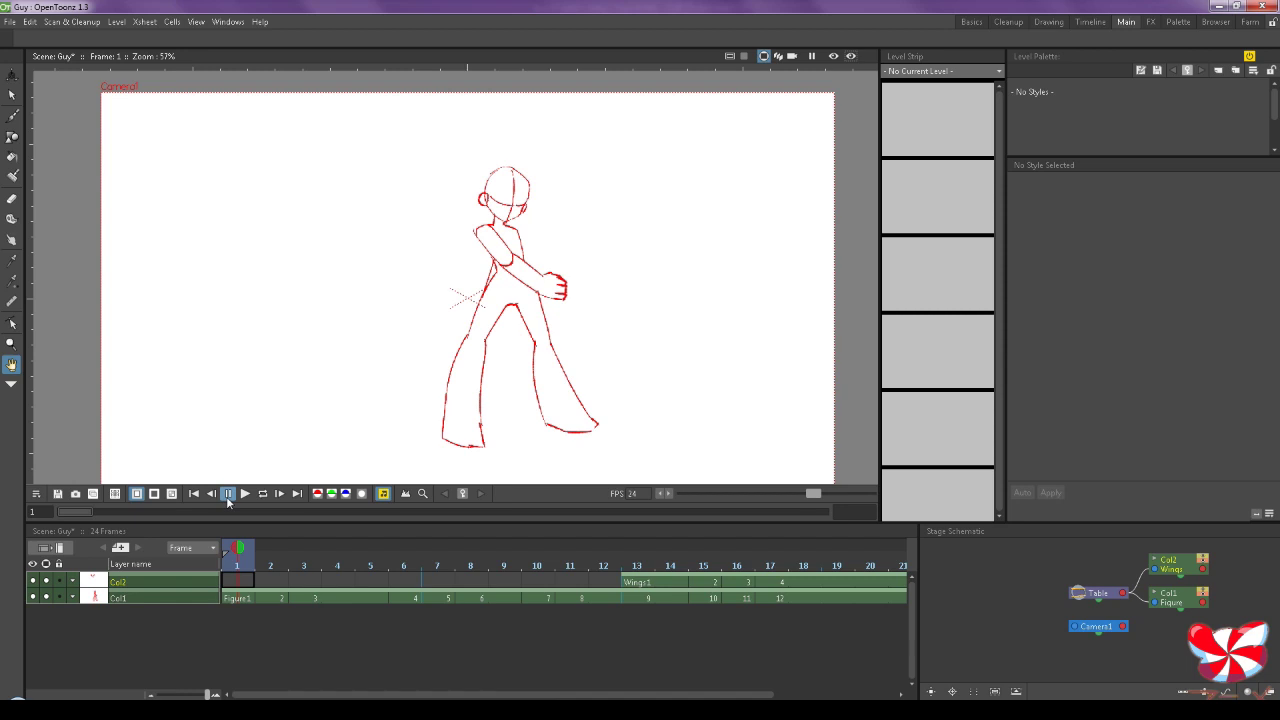